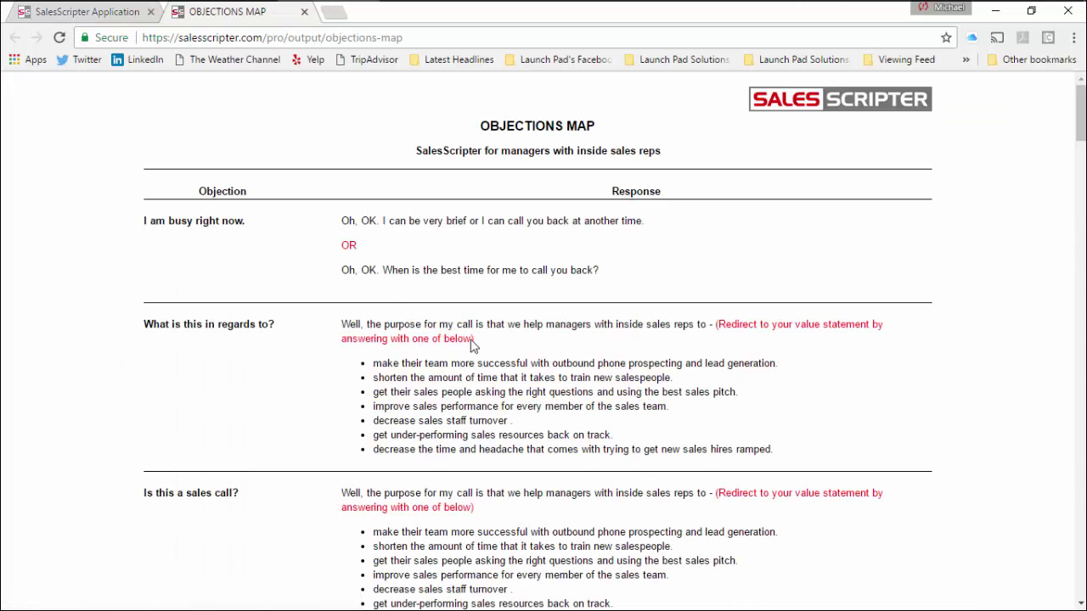
Examine the objections and their suggested responses in the Objections Map document.
{"action": "scroll", "coordinate": [182, 223], "scroll_direction": "down", "scroll_amount": 1}
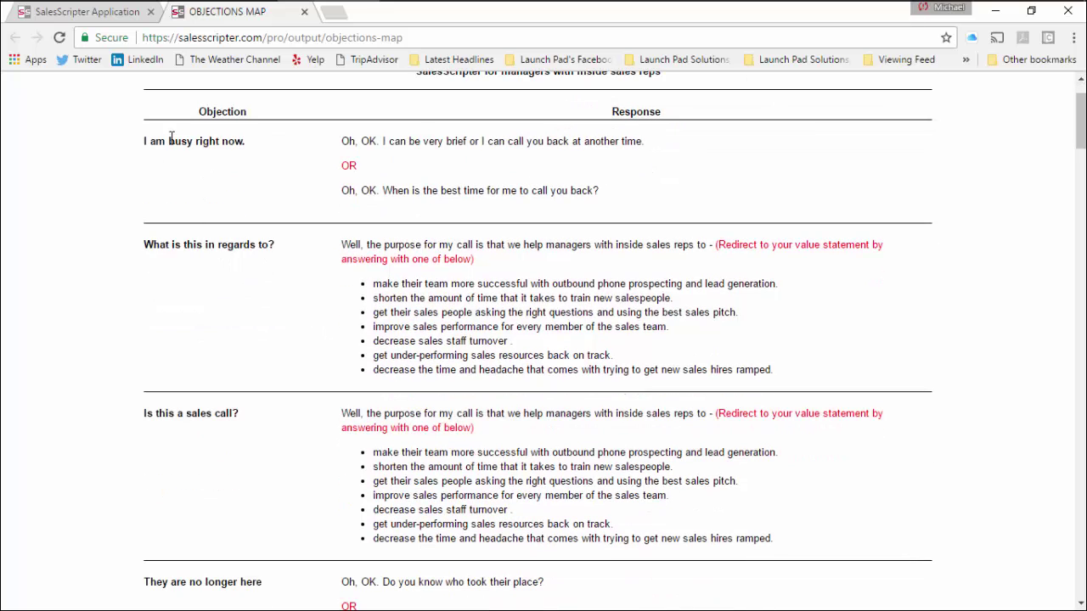
{"action": "scroll", "coordinate": [552, 306], "scroll_direction": "down", "scroll_amount": 1}
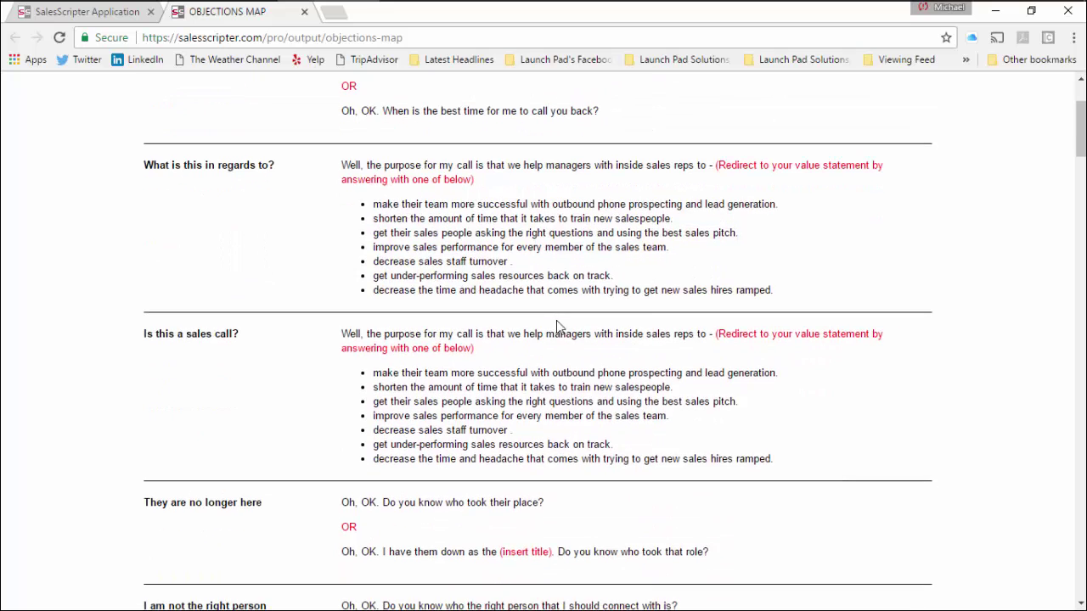
{"action": "scroll", "coordinate": [332, 256], "scroll_direction": "up", "scroll_amount": 2}
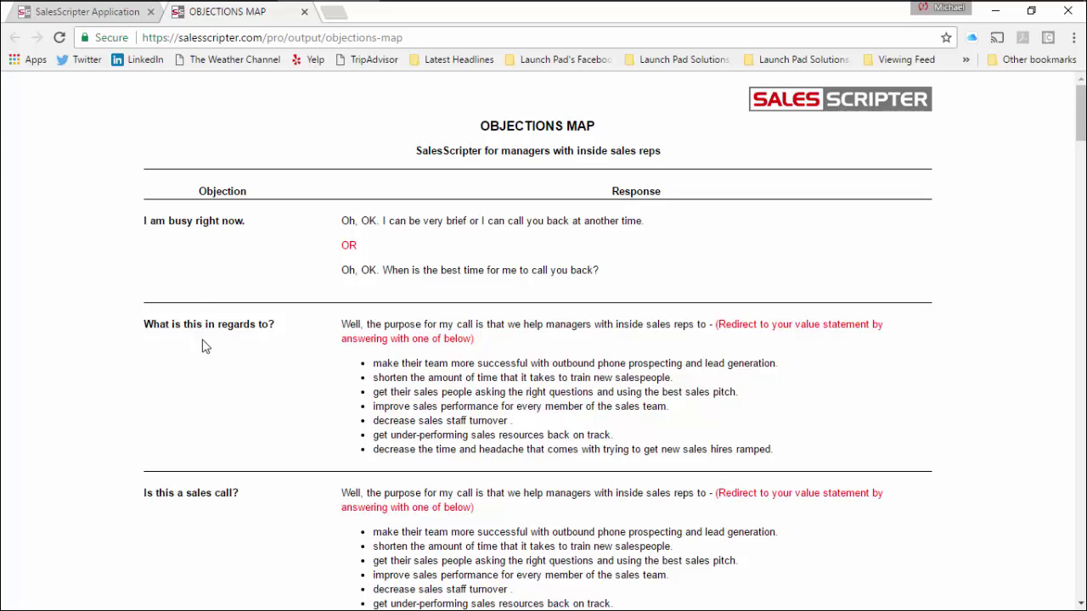
{"action": "scroll", "coordinate": [180, 336], "scroll_direction": "down", "scroll_amount": 2}
{"action": "scroll", "coordinate": [199, 281], "scroll_direction": "up", "scroll_amount": 1}
{"action": "scroll", "coordinate": [198, 281], "scroll_direction": "down", "scroll_amount": 2}
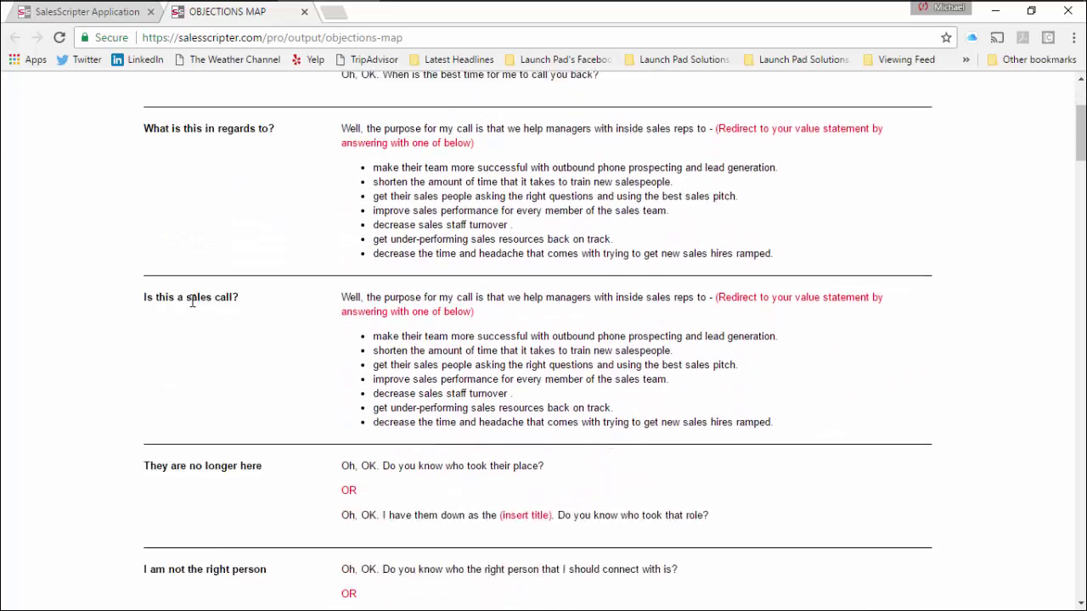
{"action": "scroll", "coordinate": [189, 424], "scroll_direction": "down", "scroll_amount": 4}
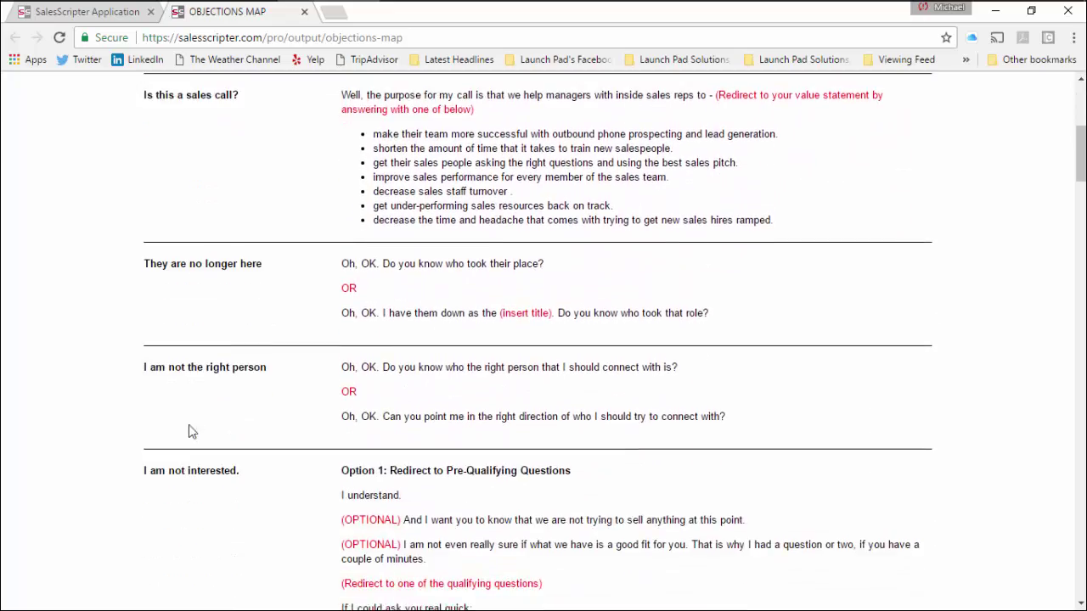
{"action": "scroll", "coordinate": [175, 374], "scroll_direction": "down", "scroll_amount": 4}
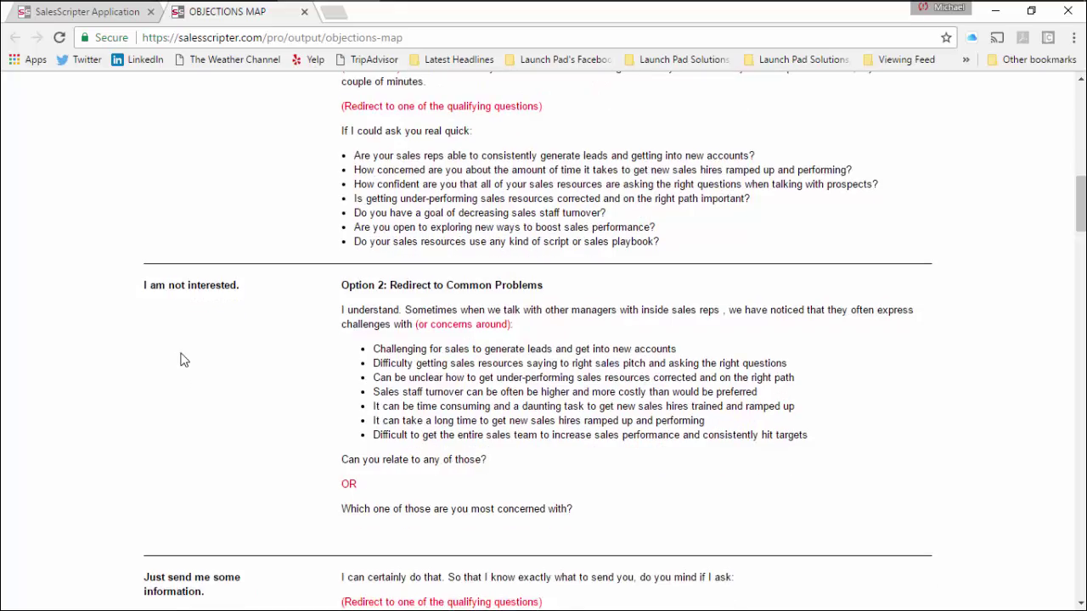
{"action": "scroll", "coordinate": [391, 336], "scroll_direction": "up", "scroll_amount": 7}
{"action": "scroll", "coordinate": [391, 335], "scroll_direction": "up", "scroll_amount": 4}
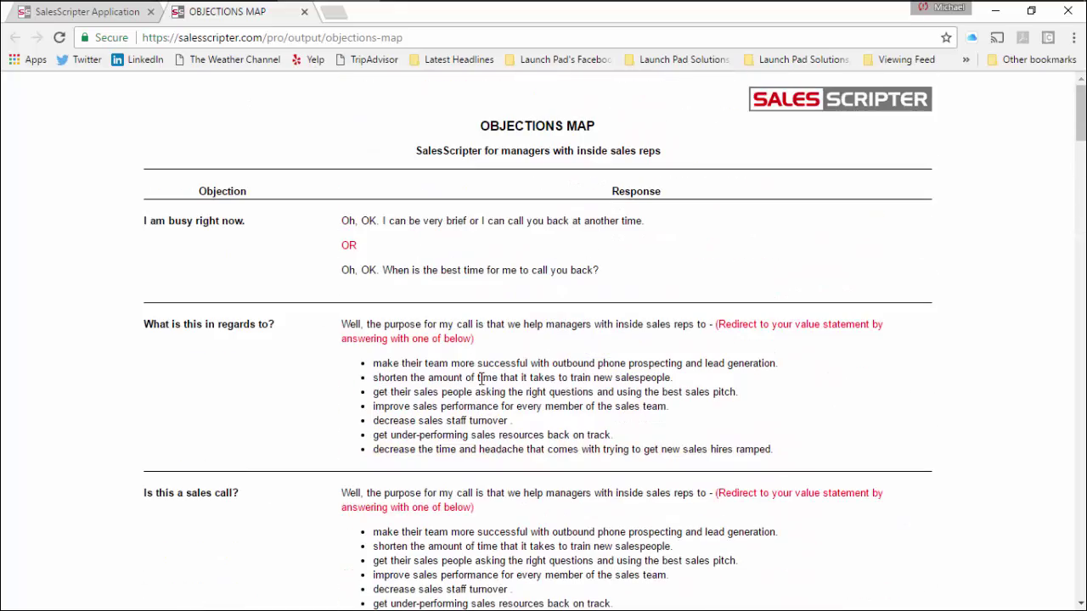
{"action": "scroll", "coordinate": [501, 484], "scroll_direction": "down", "scroll_amount": 6}
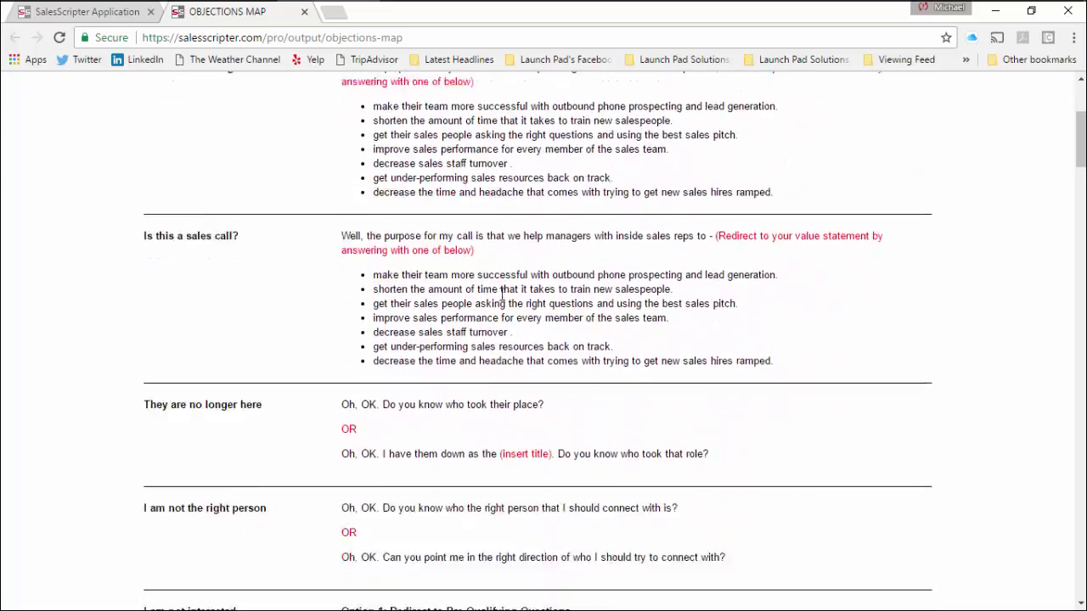
{"action": "scroll", "coordinate": [536, 354], "scroll_direction": "up", "scroll_amount": 6}
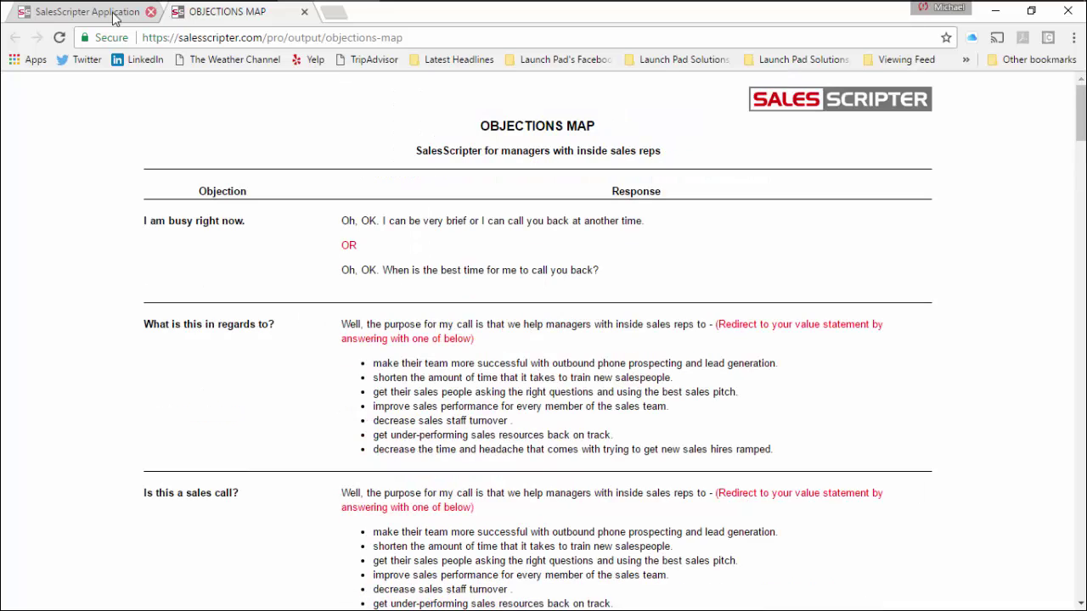
Open the interactive Call Script - Value Intro and view the responses to "I am not interested." and "Just send me some information.".
{"action": "left_click", "coordinate": [81, 16]}
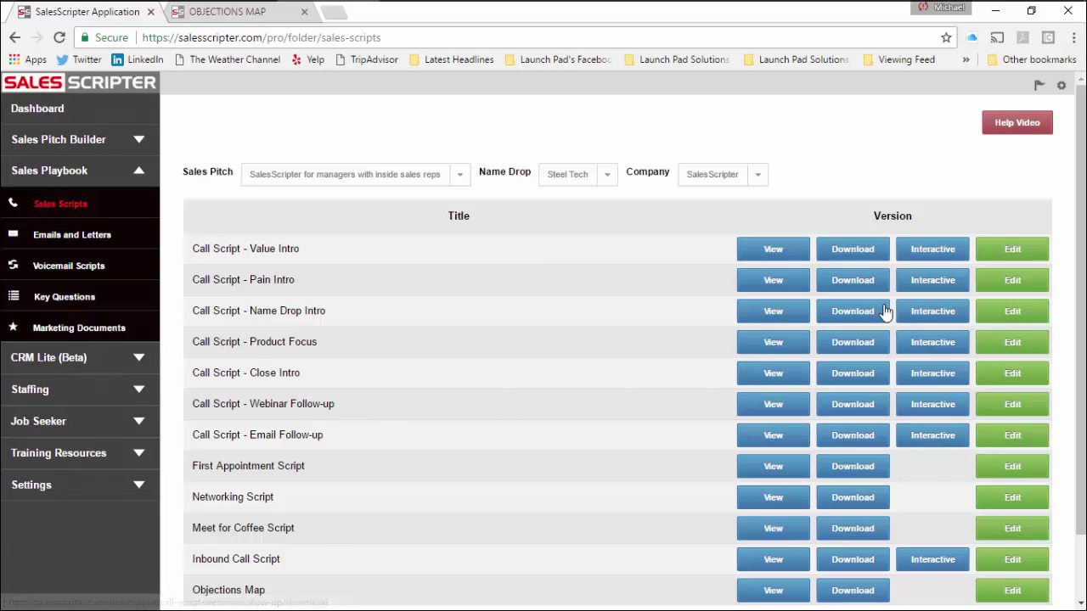
{"action": "left_click", "coordinate": [939, 253]}
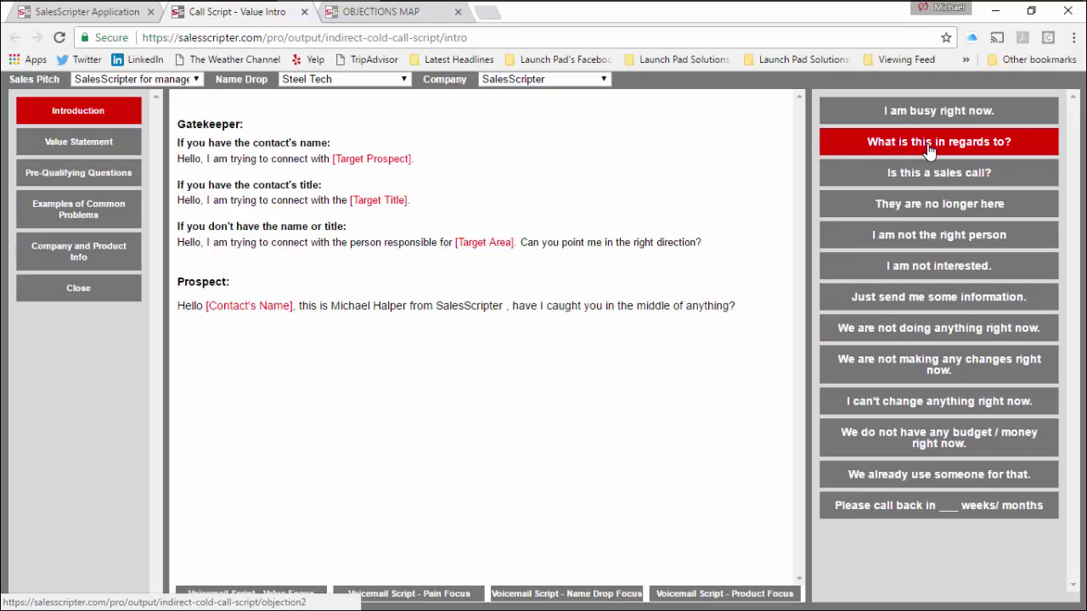
{"action": "left_click", "coordinate": [927, 267]}
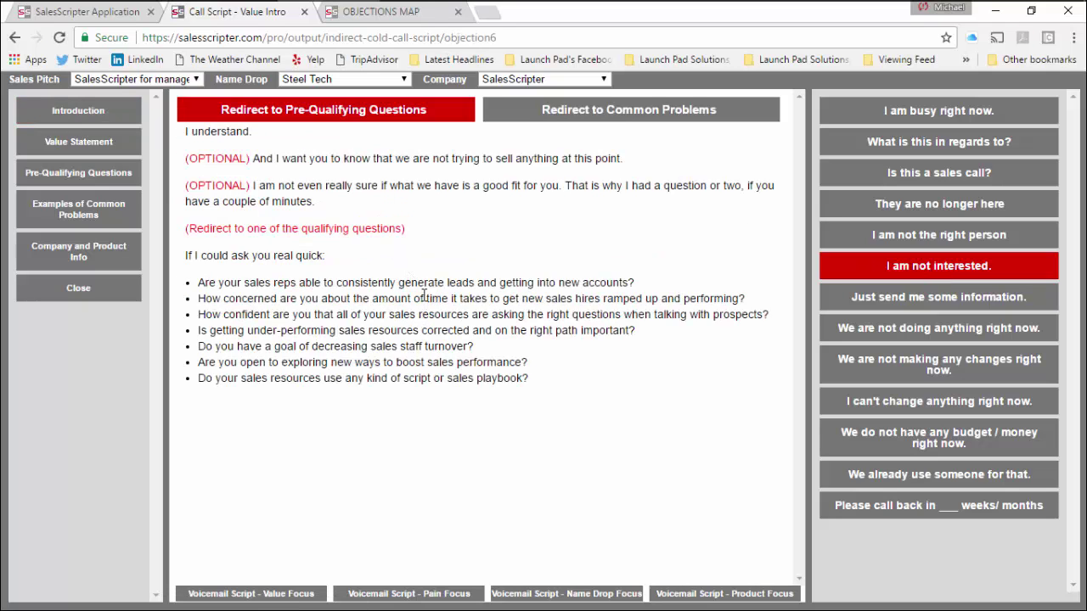
{"action": "left_click", "coordinate": [392, 15]}
{"action": "left_click", "coordinate": [242, 12]}
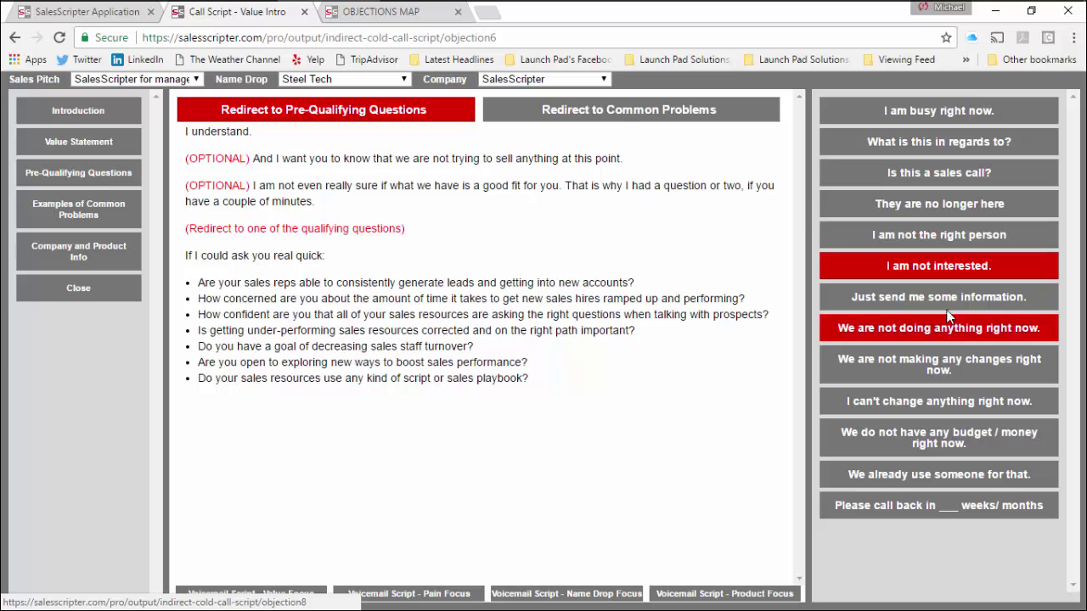
{"action": "left_click", "coordinate": [900, 304]}
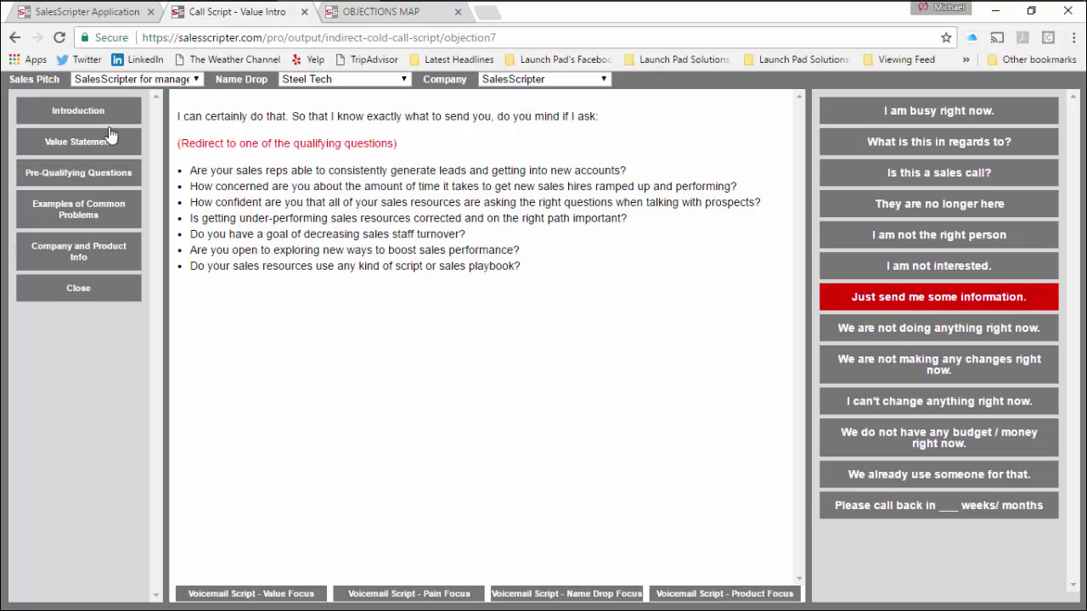
Open the Objections Map for editing from the sales scripts list and look over its objections.
{"action": "left_click", "coordinate": [86, 13]}
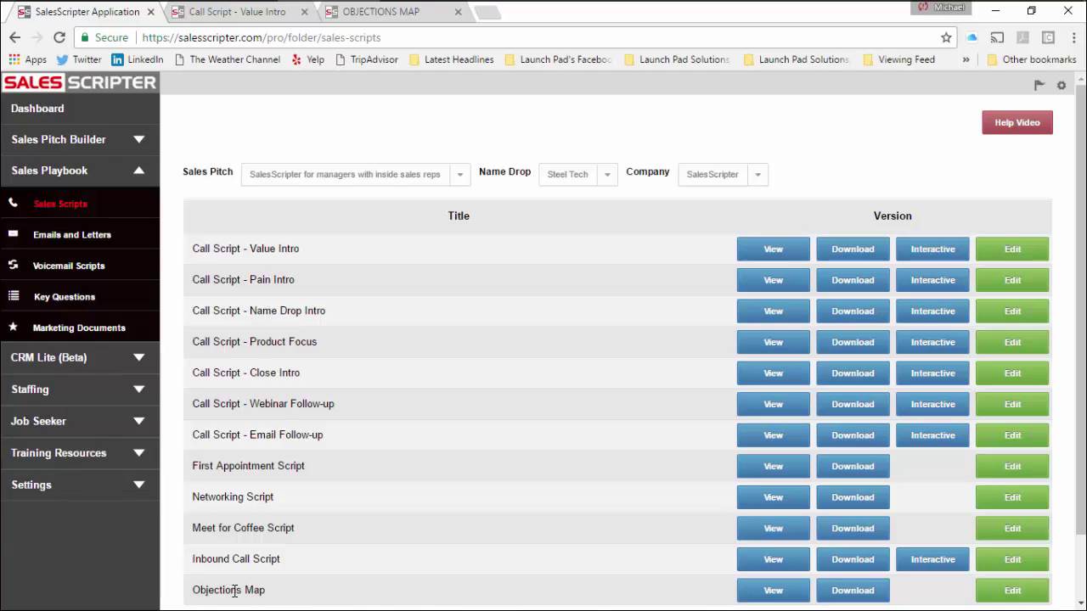
{"action": "left_click", "coordinate": [1011, 591]}
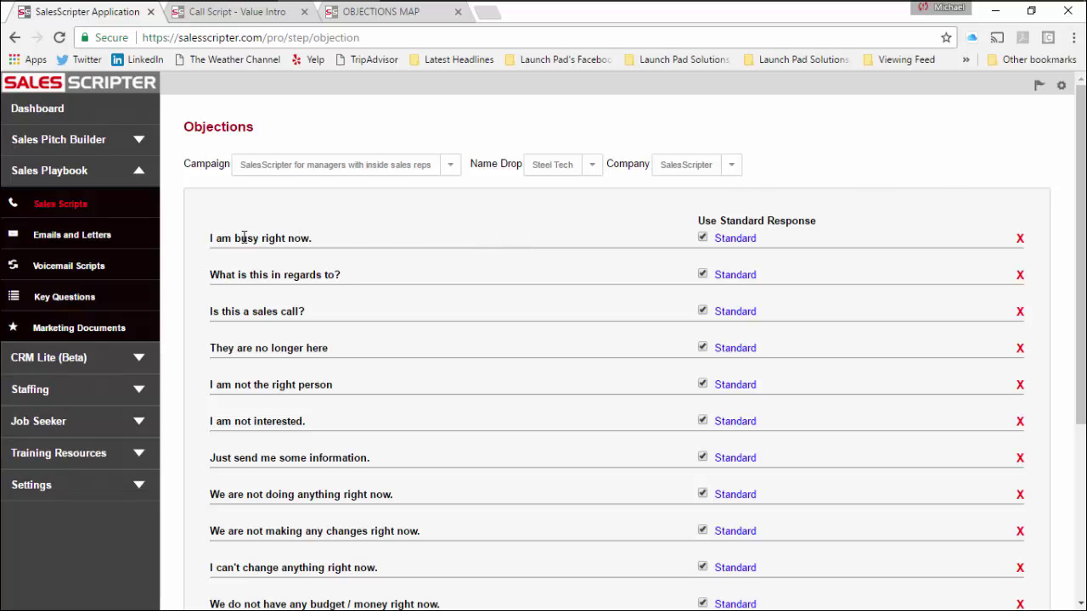
{"action": "scroll", "coordinate": [247, 251], "scroll_direction": "down", "scroll_amount": 2}
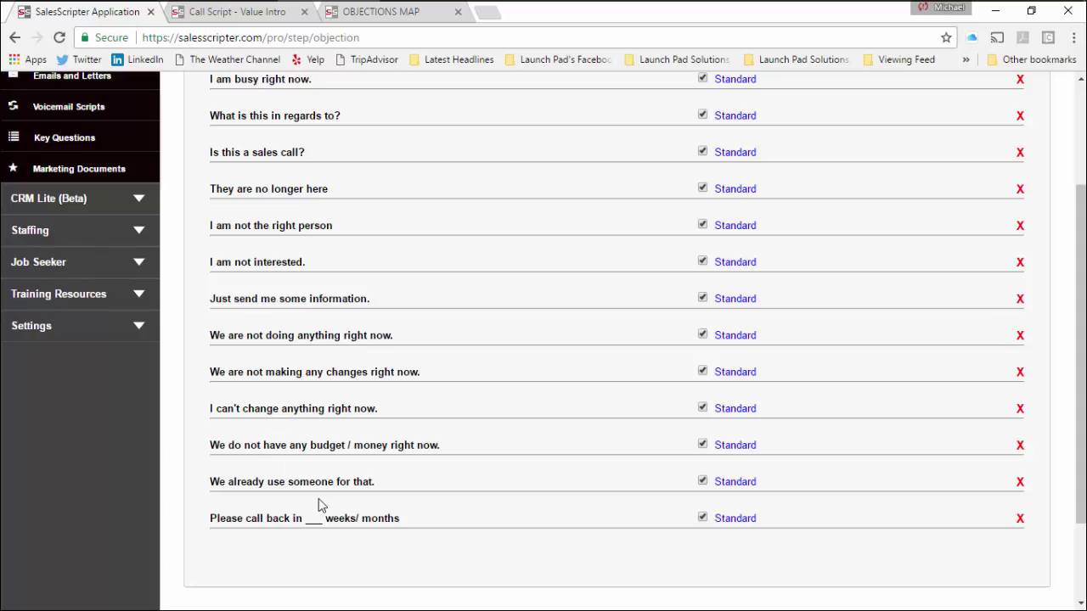
{"action": "scroll", "coordinate": [415, 286], "scroll_direction": "up", "scroll_amount": 3}
{"action": "scroll", "coordinate": [280, 246], "scroll_direction": "down", "scroll_amount": 1}
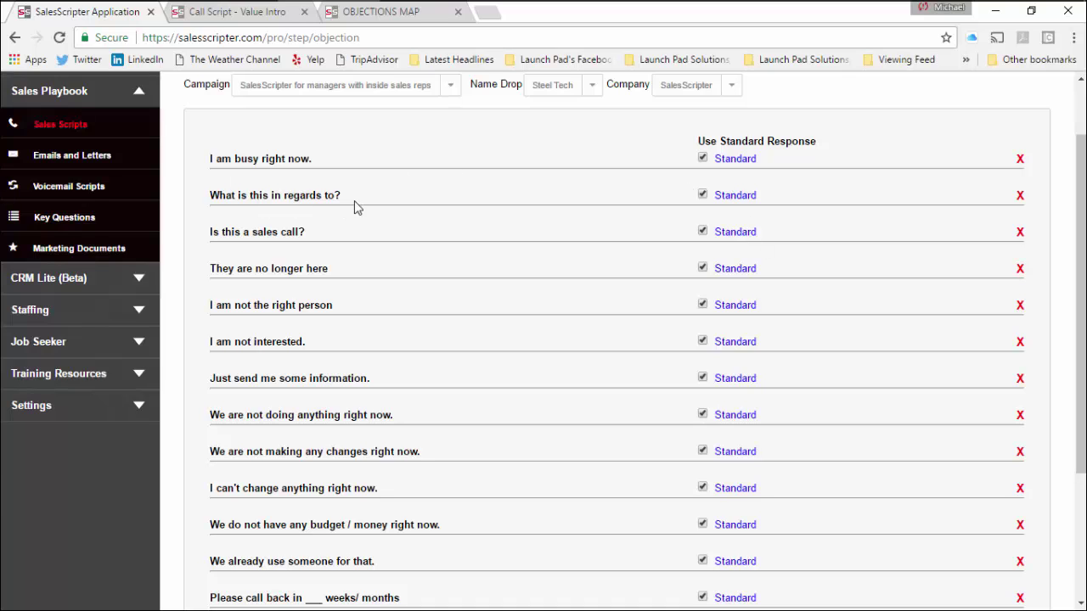
Turn off the standard response for "What is this in regards to?" and select the bullet text in its Response 1.
{"action": "left_click", "coordinate": [702, 195]}
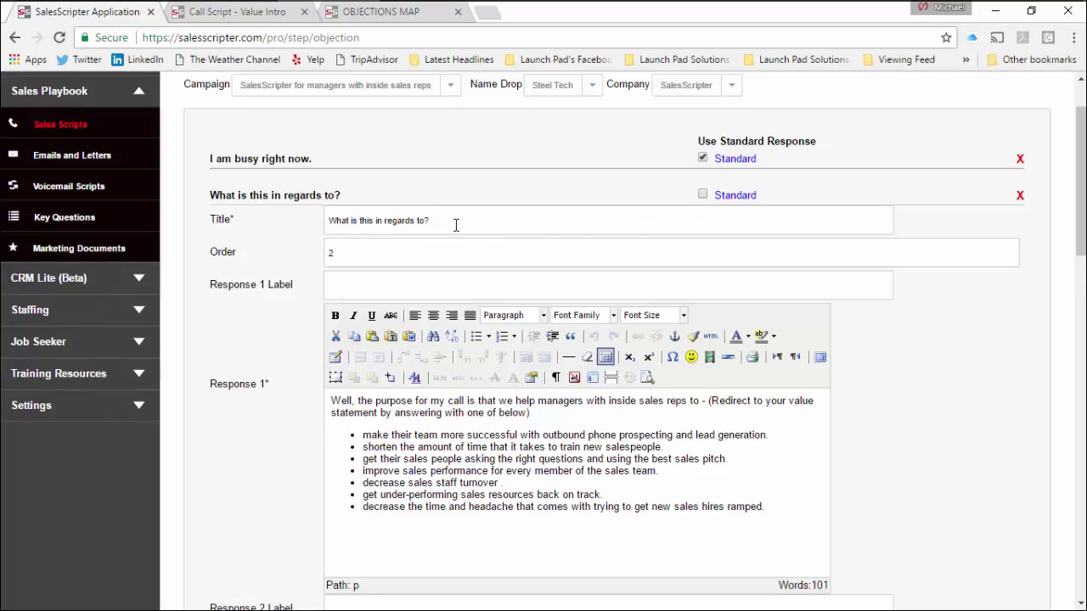
{"action": "left_click_drag", "start_coordinate": [455, 224], "coordinate": [323, 205]}
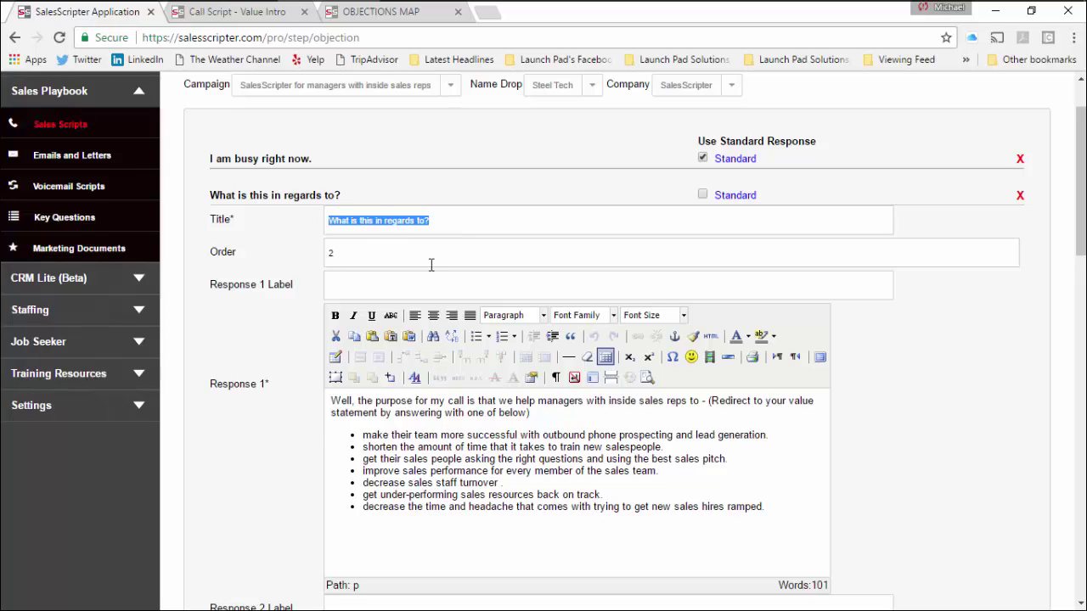
{"action": "key", "text": "Tab"}
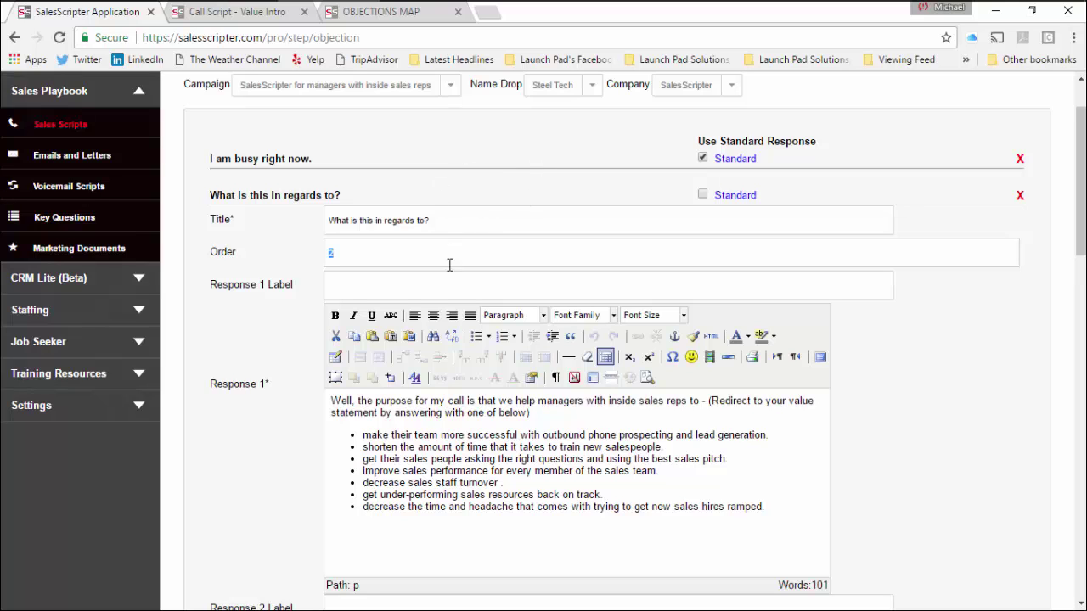
{"action": "scroll", "coordinate": [481, 371], "scroll_direction": "down", "scroll_amount": 1}
{"action": "left_click_drag", "start_coordinate": [695, 428], "coordinate": [429, 344]}
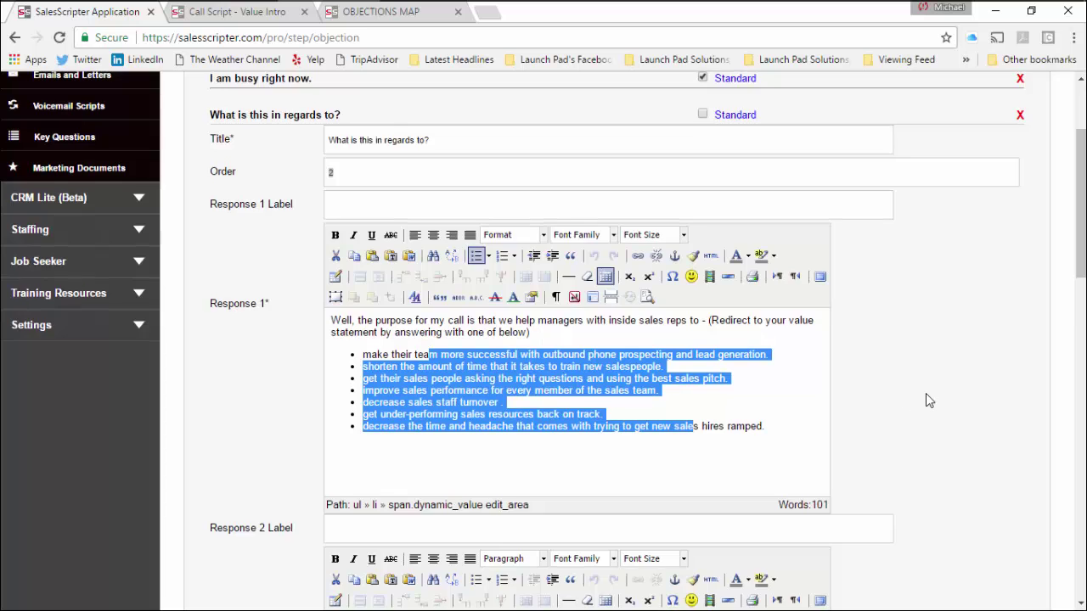
Add a new objection after "Please call back in ___ weeks/ months" and select its title text.
{"action": "scroll", "coordinate": [925, 393], "scroll_direction": "down", "scroll_amount": 10}
{"action": "scroll", "coordinate": [926, 393], "scroll_direction": "down", "scroll_amount": 1}
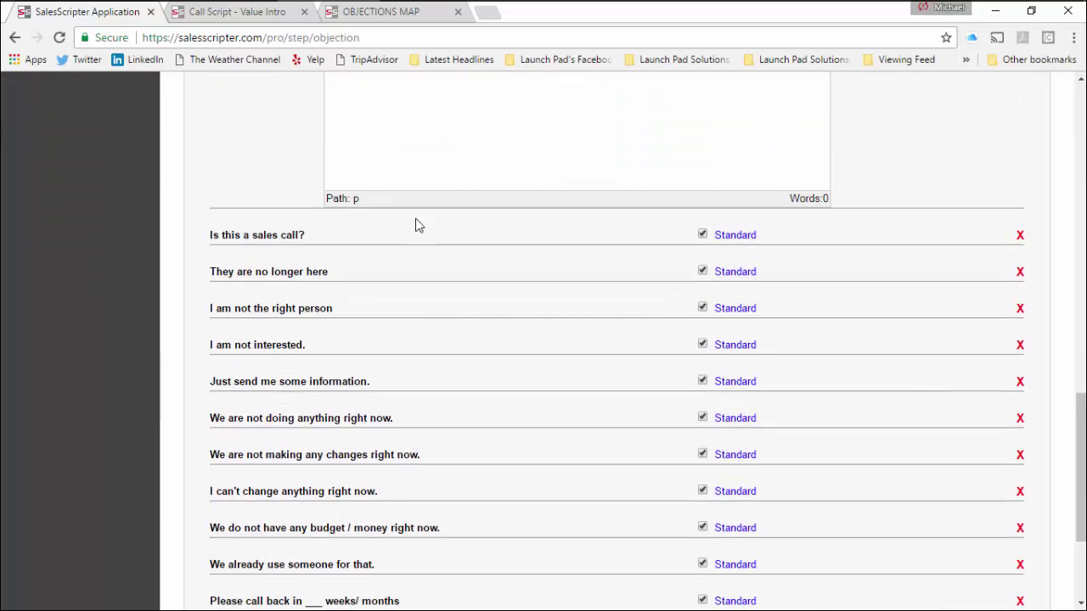
{"action": "scroll", "coordinate": [677, 380], "scroll_direction": "down", "scroll_amount": 1}
{"action": "scroll", "coordinate": [676, 381], "scroll_direction": "down", "scroll_amount": 2}
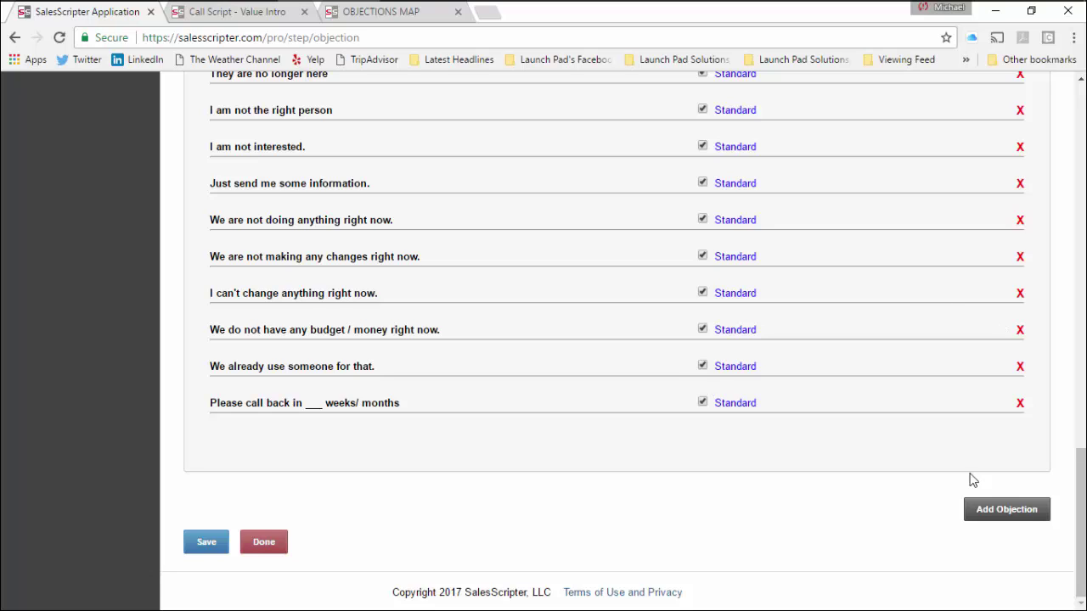
{"action": "left_click", "coordinate": [1011, 512]}
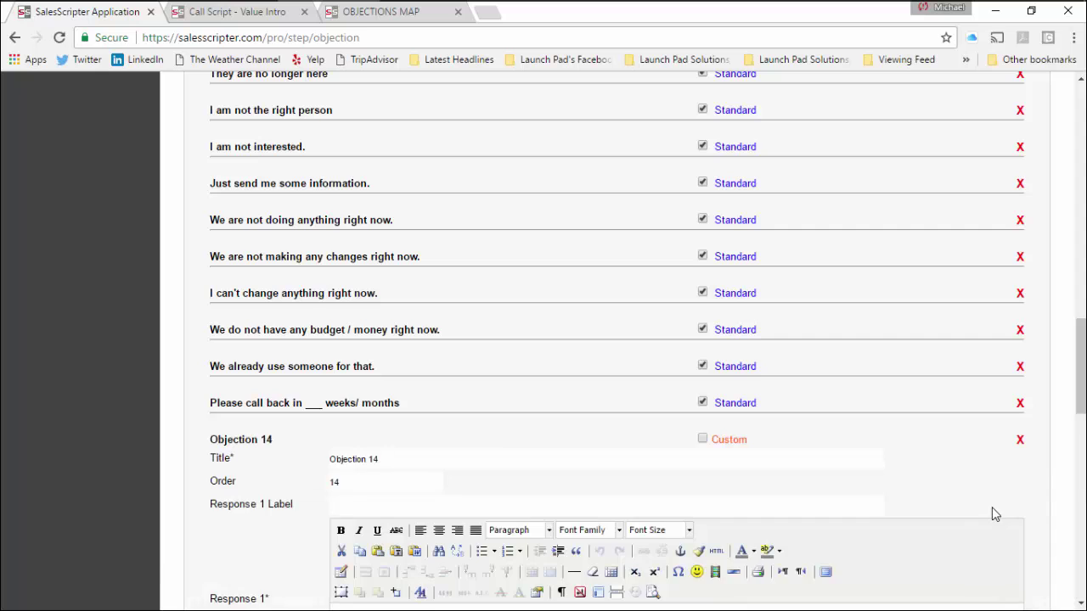
{"action": "scroll", "coordinate": [681, 387], "scroll_direction": "down", "scroll_amount": 2}
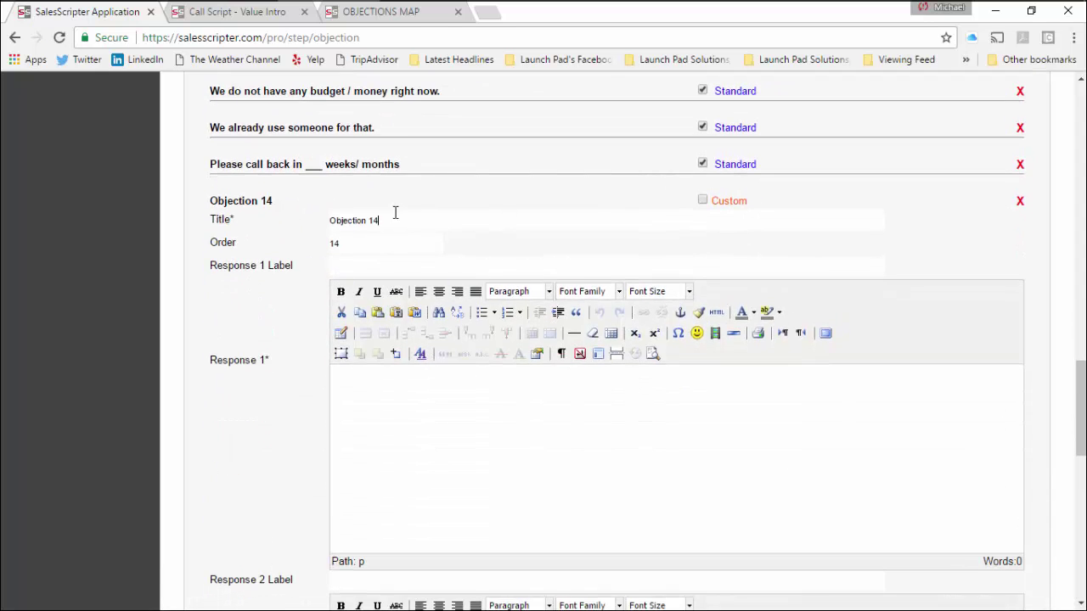
{"action": "left_click_drag", "start_coordinate": [396, 213], "coordinate": [302, 212]}
Look over the new objection's response fields and the objections above it, and save the objections.
{"action": "scroll", "coordinate": [430, 419], "scroll_direction": "down", "scroll_amount": 1}
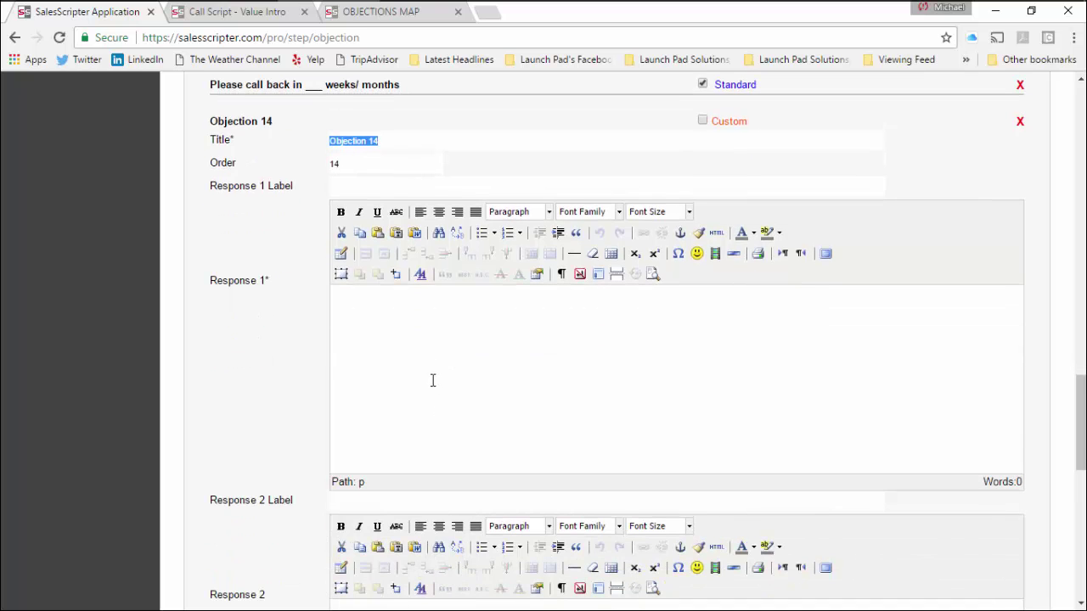
{"action": "scroll", "coordinate": [432, 380], "scroll_direction": "down", "scroll_amount": 3}
{"action": "scroll", "coordinate": [895, 371], "scroll_direction": "up", "scroll_amount": 4}
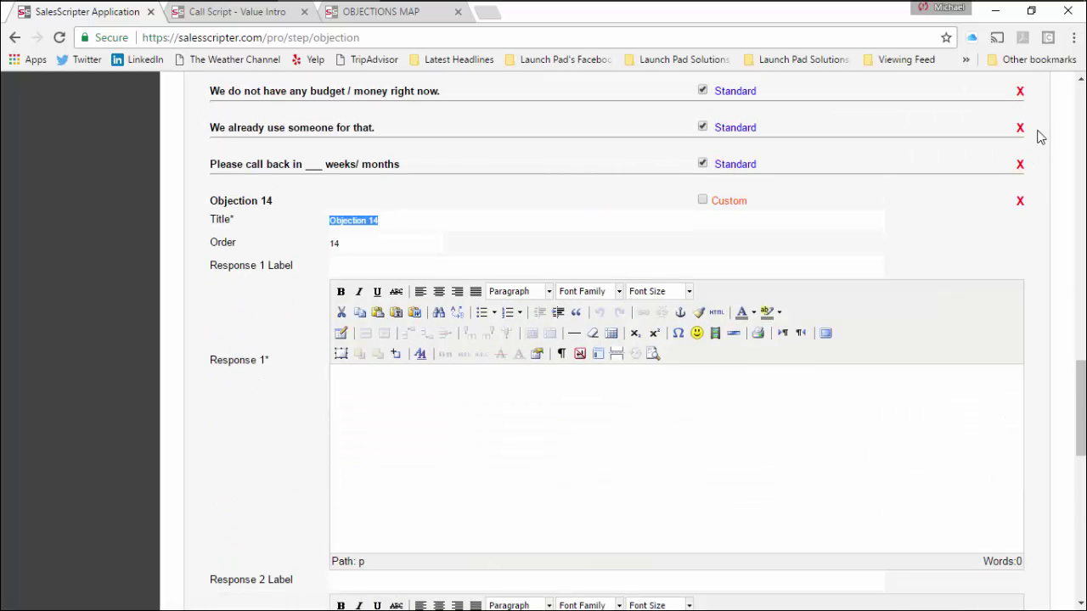
{"action": "scroll", "coordinate": [1022, 106], "scroll_direction": "up", "scroll_amount": 4}
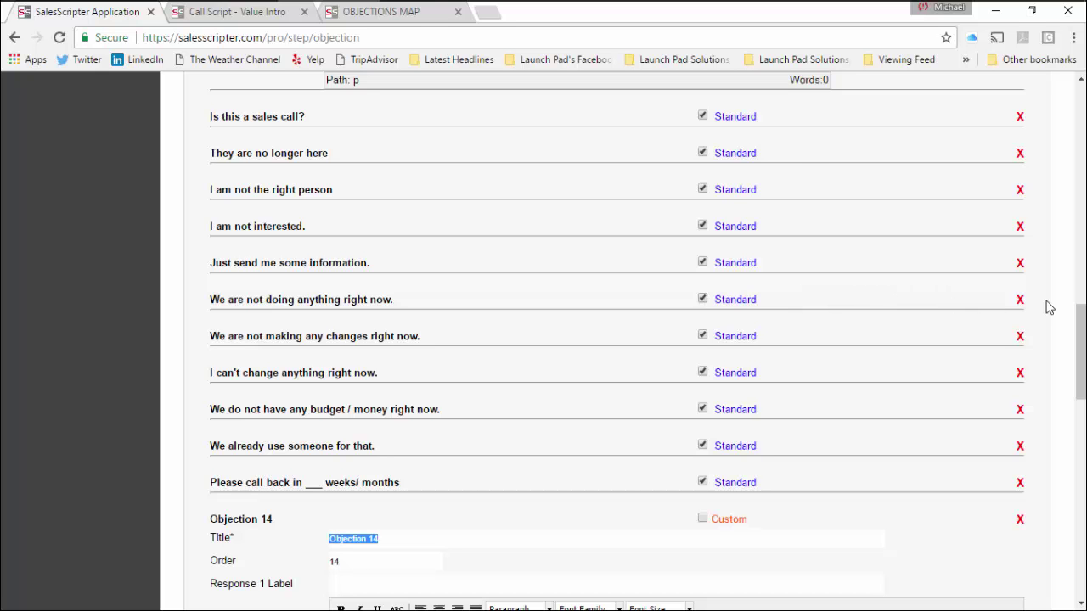
{"action": "scroll", "coordinate": [505, 315], "scroll_direction": "down", "scroll_amount": 12}
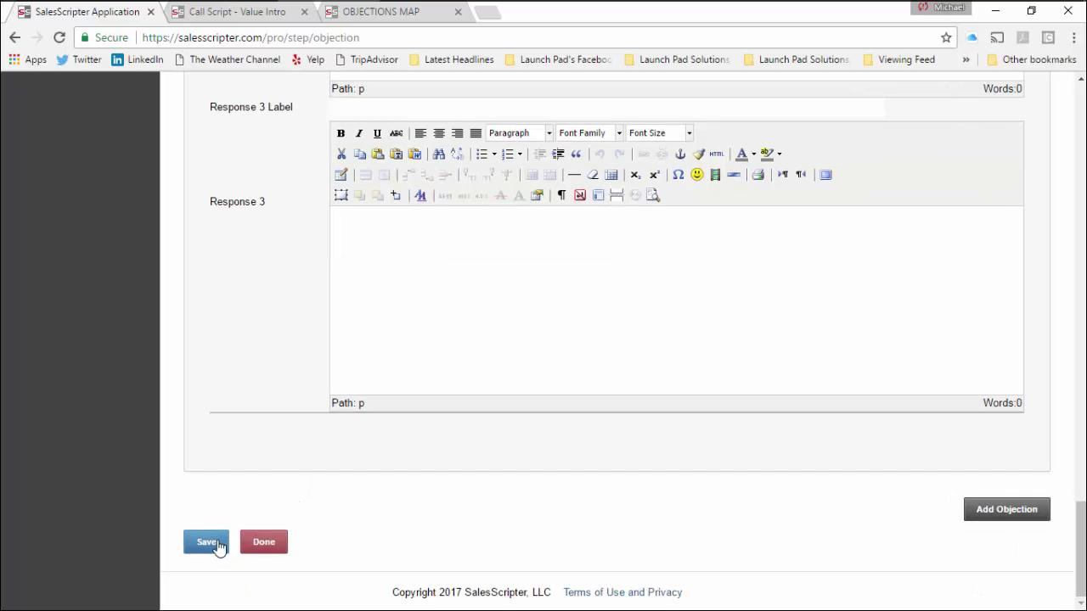
{"action": "left_click", "coordinate": [209, 542]}
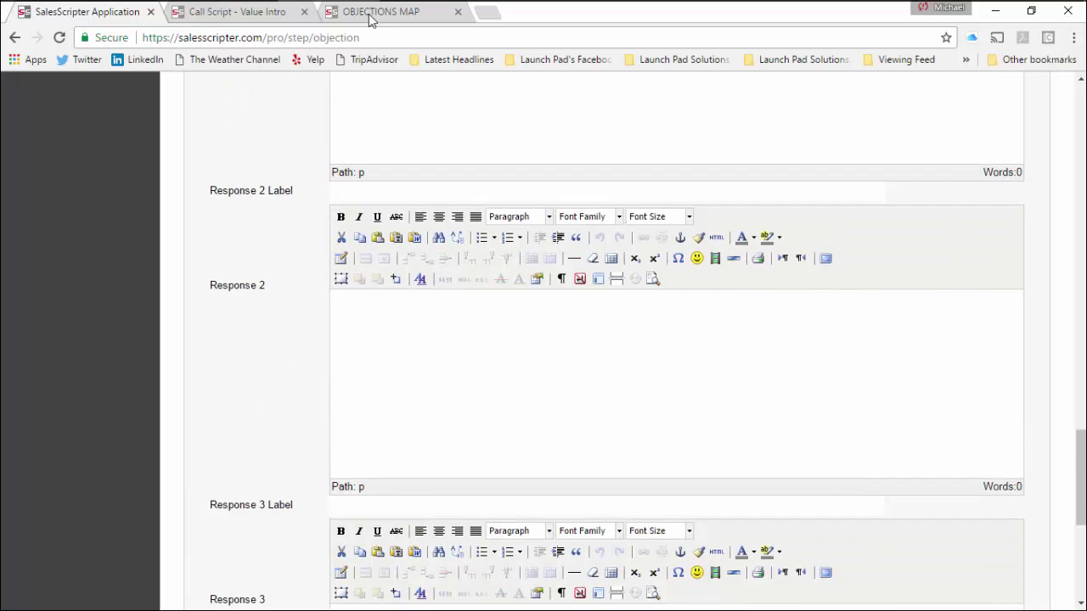
Review the objection responses in the Objections Map document again.
{"action": "left_click", "coordinate": [381, 17]}
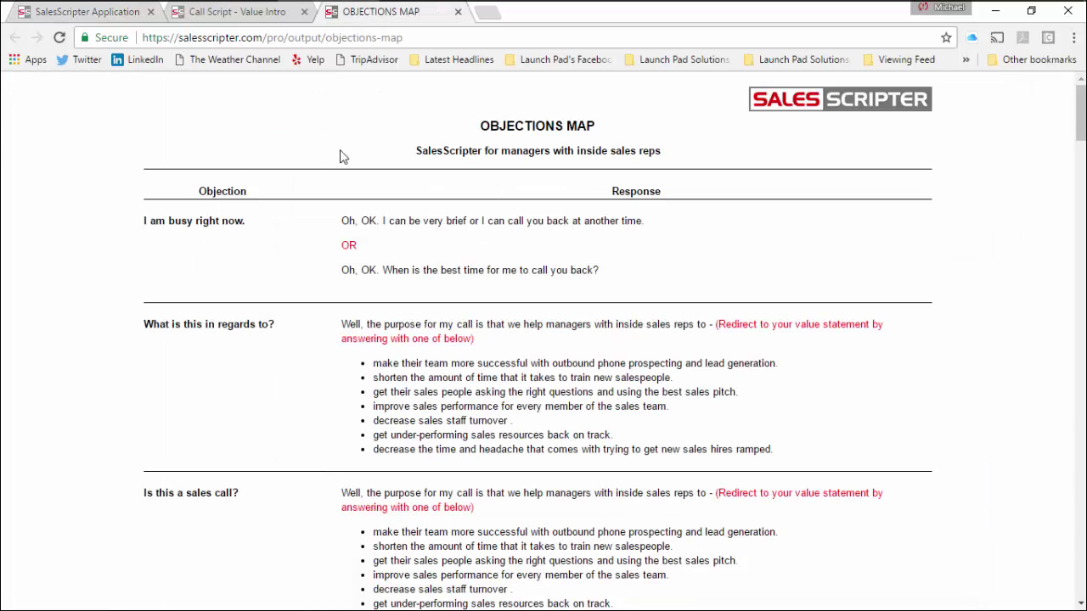
{"action": "scroll", "coordinate": [331, 196], "scroll_direction": "down", "scroll_amount": 2}
{"action": "scroll", "coordinate": [230, 160], "scroll_direction": "up", "scroll_amount": 2}
{"action": "scroll", "coordinate": [194, 303], "scroll_direction": "down", "scroll_amount": 4}
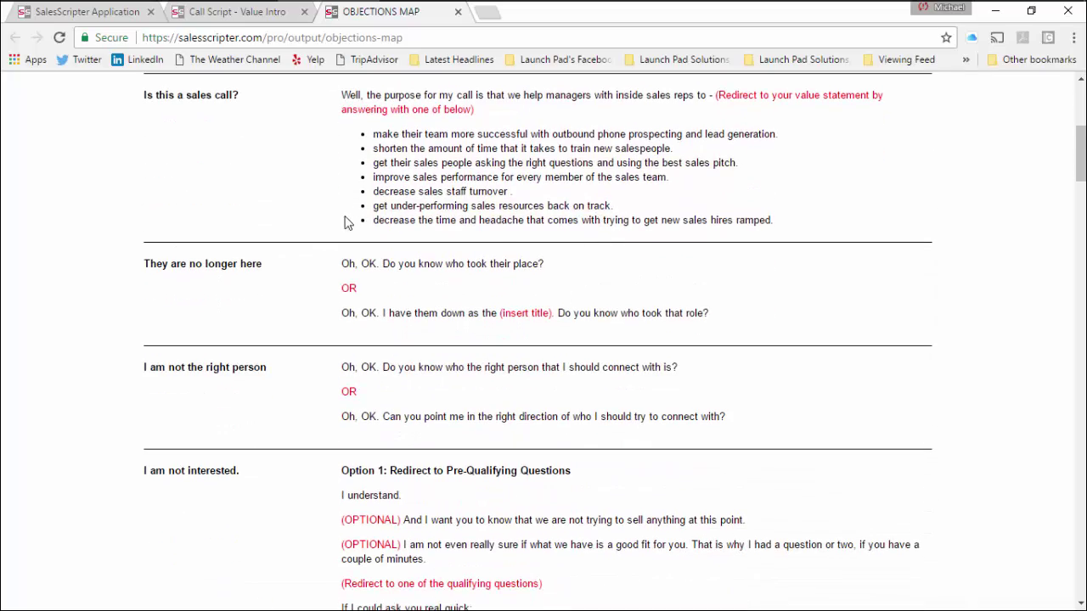
{"action": "scroll", "coordinate": [420, 236], "scroll_direction": "down", "scroll_amount": 5}
{"action": "scroll", "coordinate": [468, 228], "scroll_direction": "up", "scroll_amount": 5}
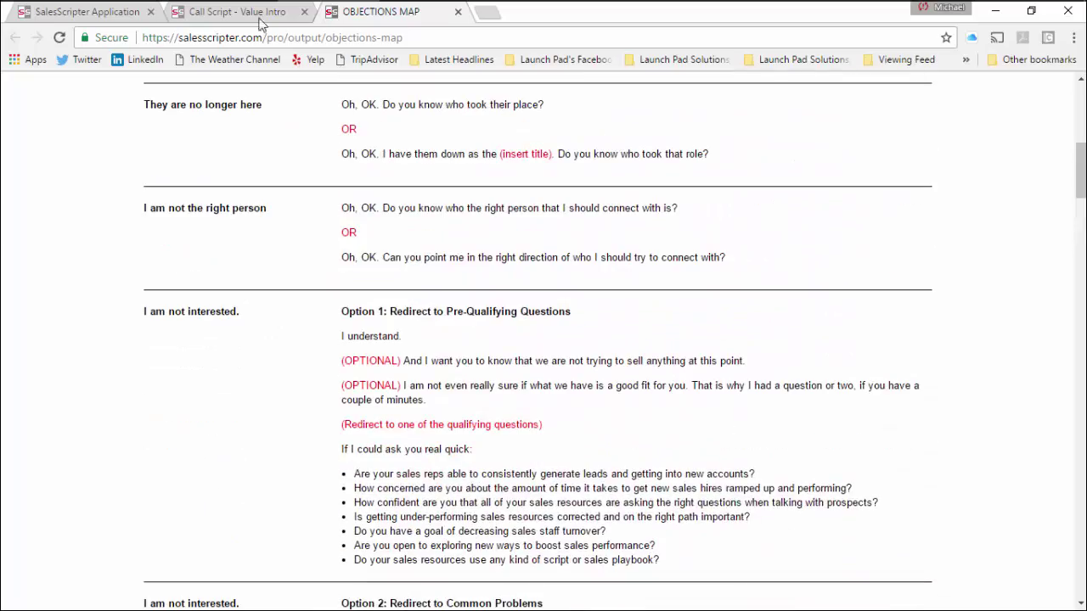
Check the objection list in the interactive Value Intro script and return to the beginning of the Objections editor.
{"action": "left_click", "coordinate": [244, 12]}
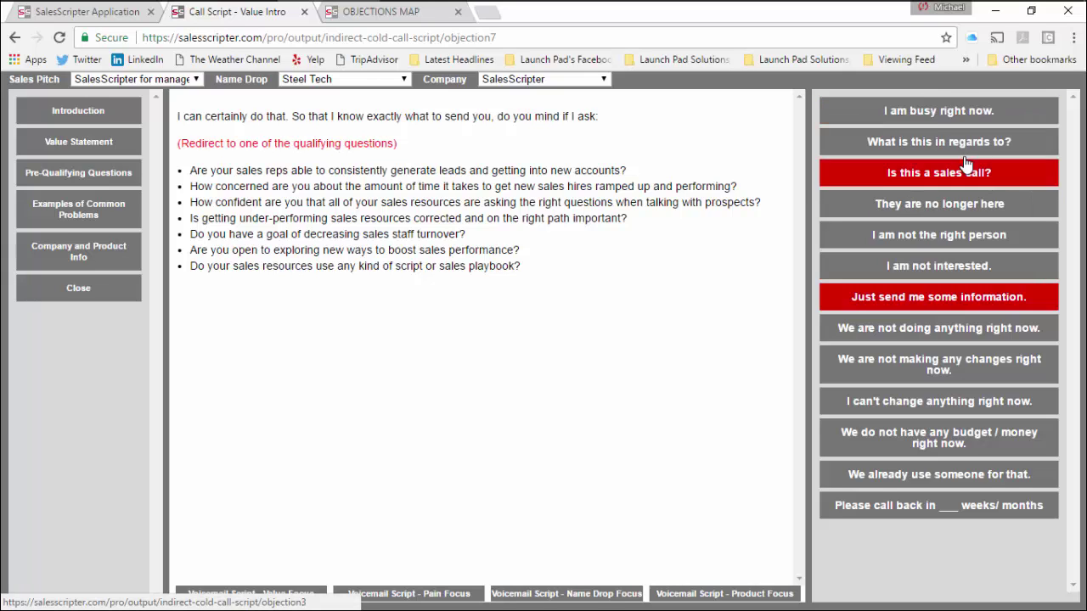
{"action": "key", "text": "ctrl+shift+Tab"}
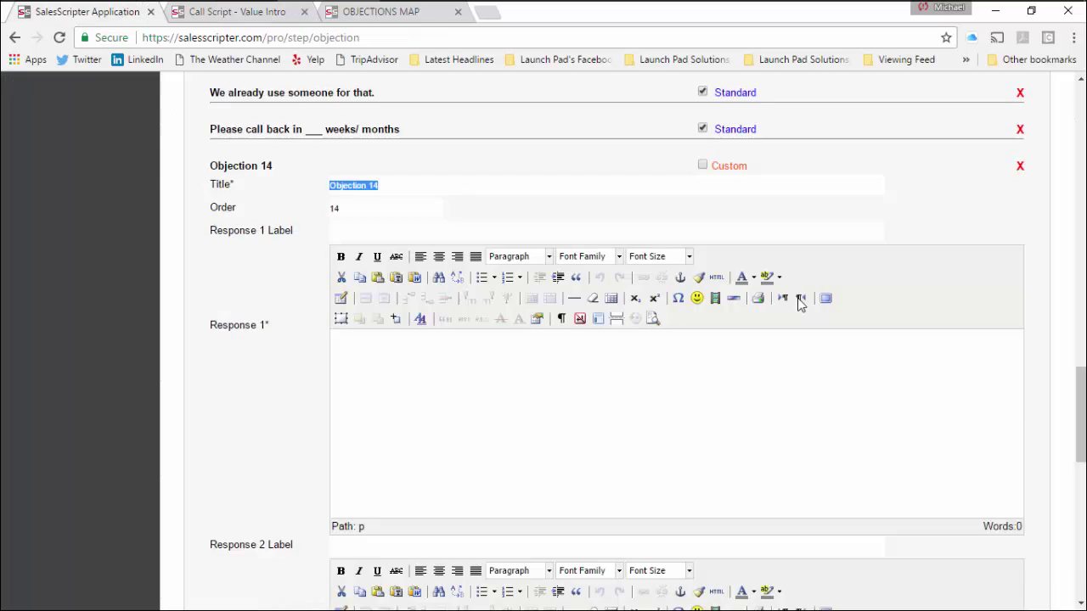
{"action": "scroll", "coordinate": [800, 304], "scroll_direction": "up", "scroll_amount": 20}
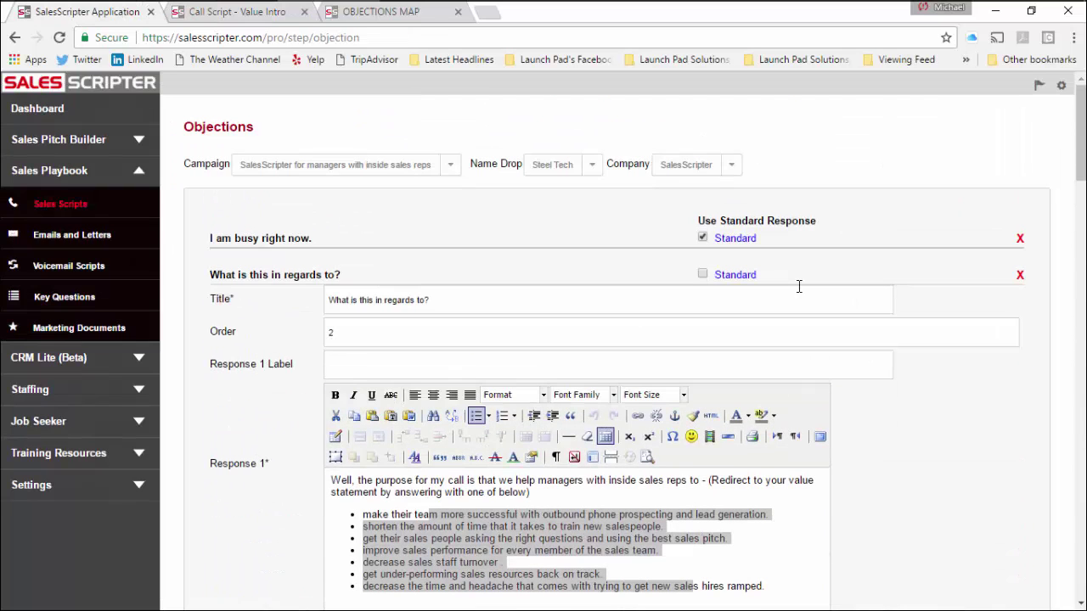